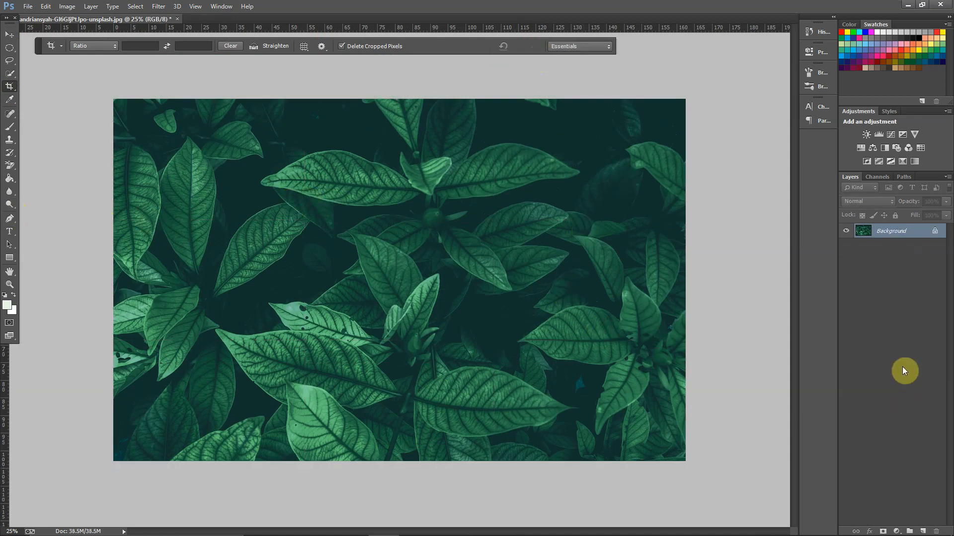
Step: Create a wide text box across the middle of the image with the word GREEN in off-white f8f0f0
{"action": "left_click", "coordinate": [9, 232]}
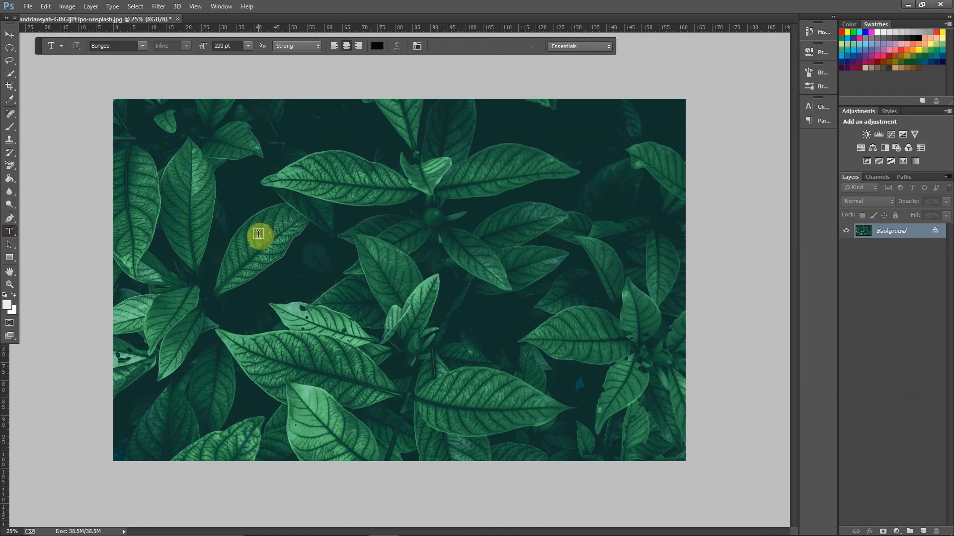
{"action": "left_click", "coordinate": [377, 46]}
{"action": "left_click", "coordinate": [315, 167]}
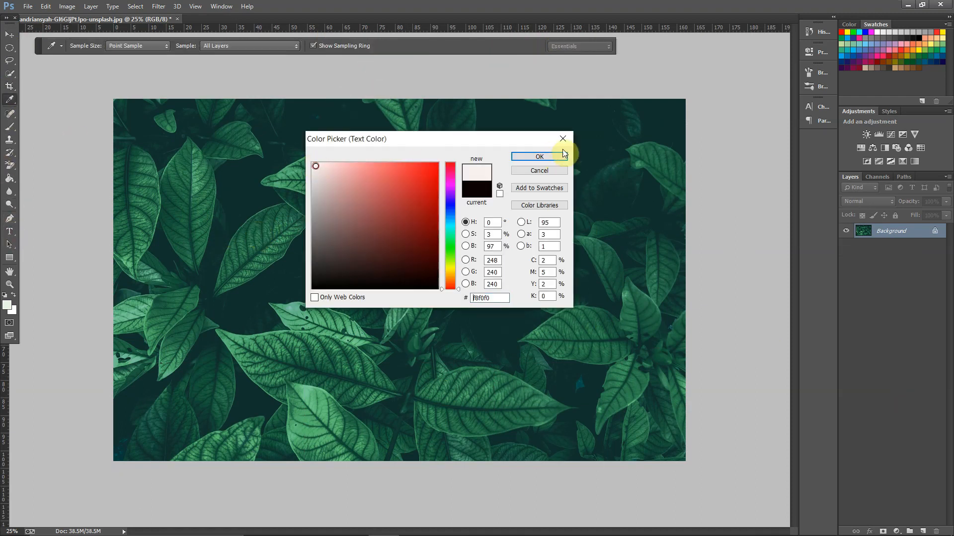
{"action": "left_click", "coordinate": [523, 159]}
{"action": "left_click_drag", "start_coordinate": [238, 228], "coordinate": [641, 326]}
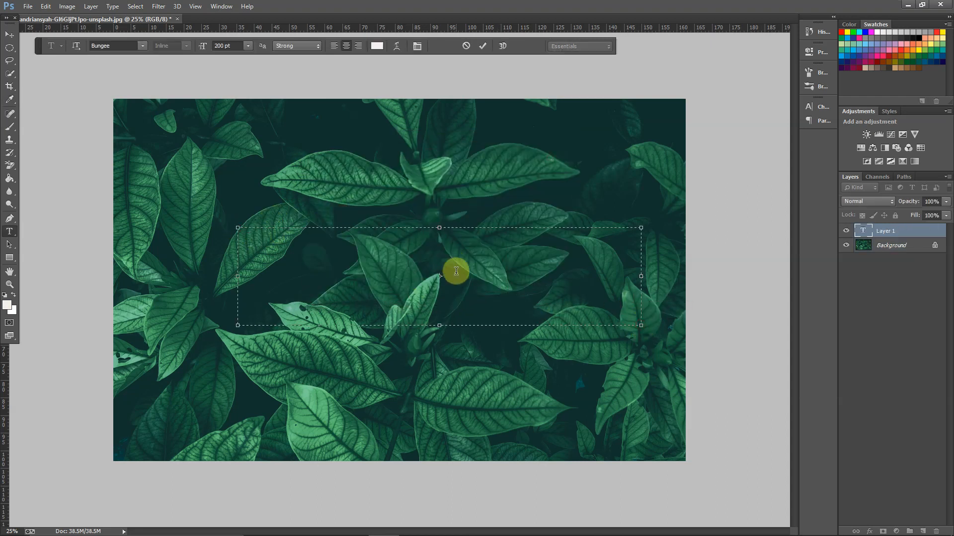
{"action": "type", "text": "GREEN"}
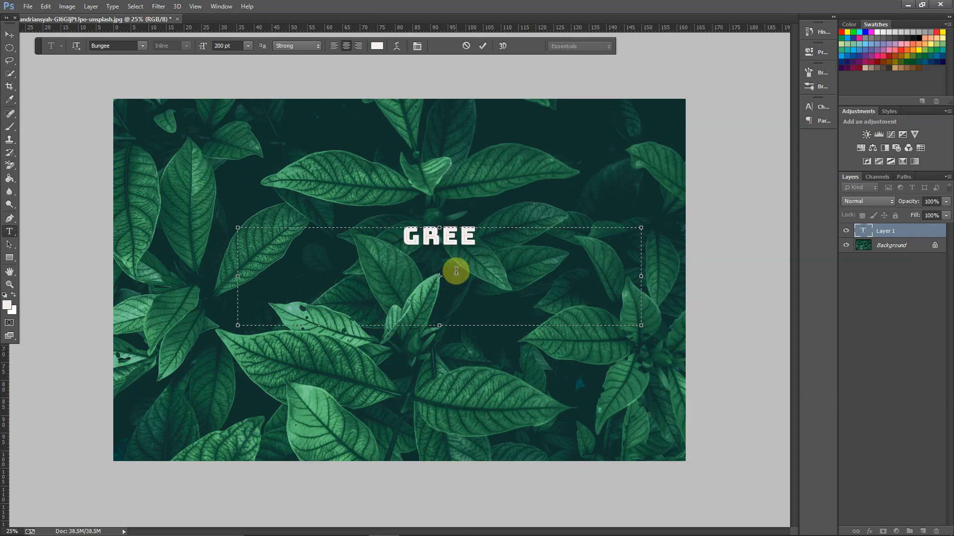
Step: Enlarge the GREEN text to about 278% width and 304% height and position it over the middle of the leaves
{"action": "left_click", "coordinate": [10, 35]}
{"action": "left_click_drag", "start_coordinate": [640, 324], "coordinate": [717, 381]}
{"action": "left_click_drag", "start_coordinate": [462, 272], "coordinate": [253, 247]}
{"action": "left_click_drag", "start_coordinate": [507, 358], "coordinate": [780, 445]}
{"action": "left_click_drag", "start_coordinate": [415, 232], "coordinate": [271, 218]}
{"action": "left_click_drag", "start_coordinate": [627, 185], "coordinate": [840, 156]}
{"action": "left_click_drag", "start_coordinate": [424, 209], "coordinate": [304, 298]}
{"action": "left_click_drag", "start_coordinate": [727, 237], "coordinate": [834, 207]}
{"action": "left_click_drag", "start_coordinate": [359, 275], "coordinate": [422, 288]}
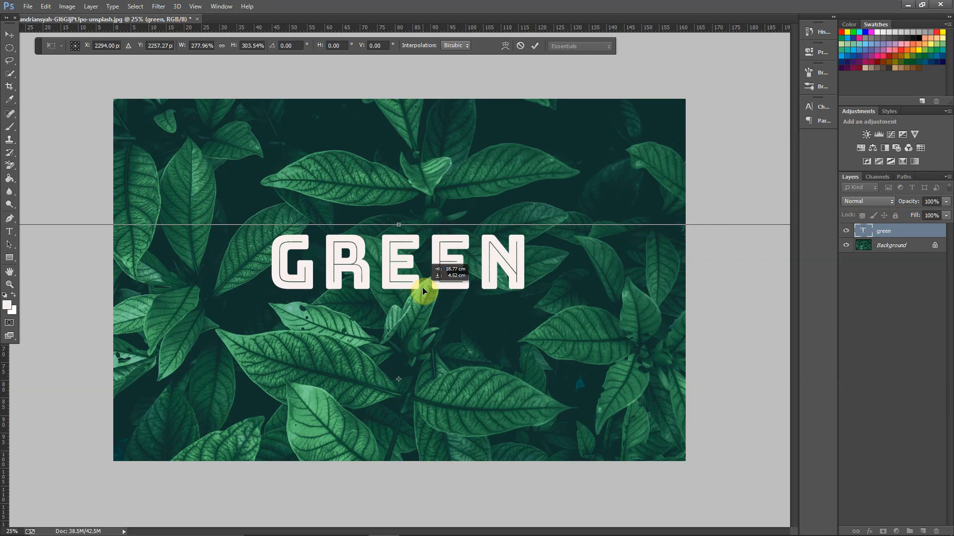
{"action": "mouse_move", "coordinate": [424, 291]}
{"action": "left_mouse_down"}
{"action": "mouse_move", "coordinate": [421, 303]}
{"action": "mouse_move", "coordinate": [415, 292]}
{"action": "left_mouse_up"}
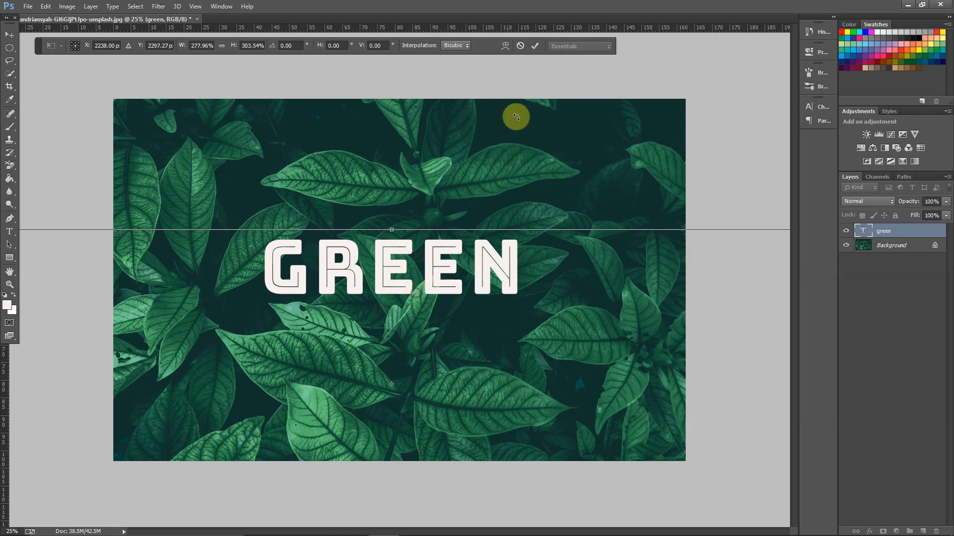
{"action": "left_click", "coordinate": [535, 45]}
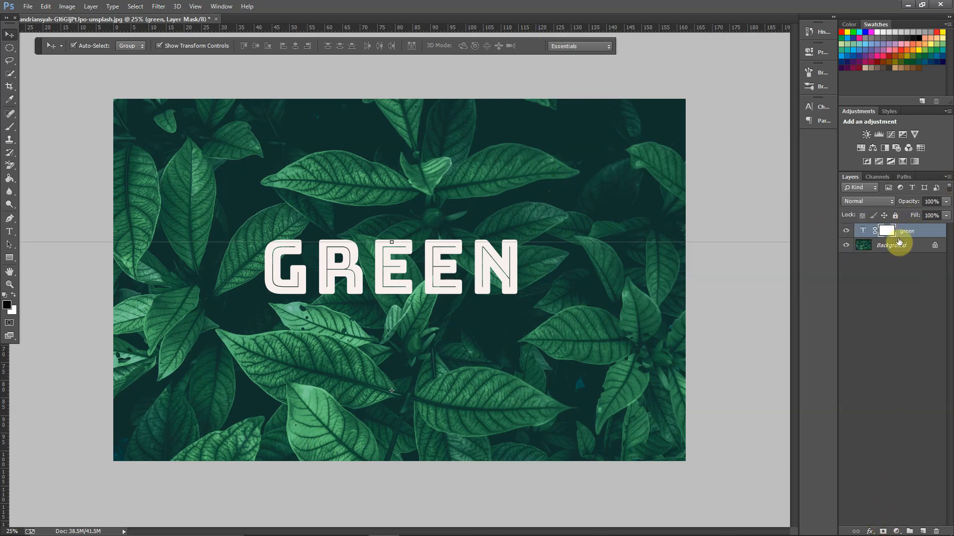
Step: Lower the text layer's fill to 14% and brush black on its mask to hide the G where the leaf overlaps it
{"action": "left_click", "coordinate": [946, 215]}
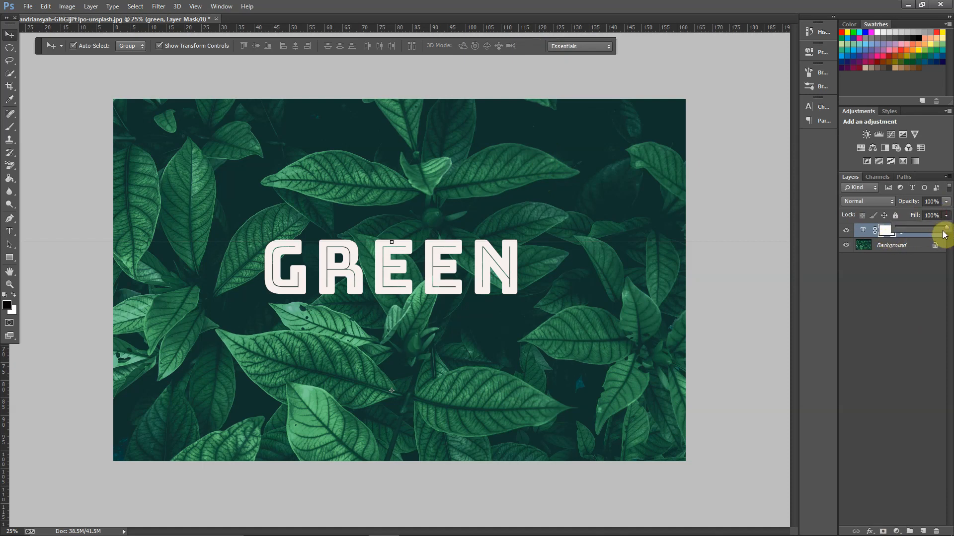
{"action": "left_click_drag", "start_coordinate": [946, 230], "coordinate": [902, 234]}
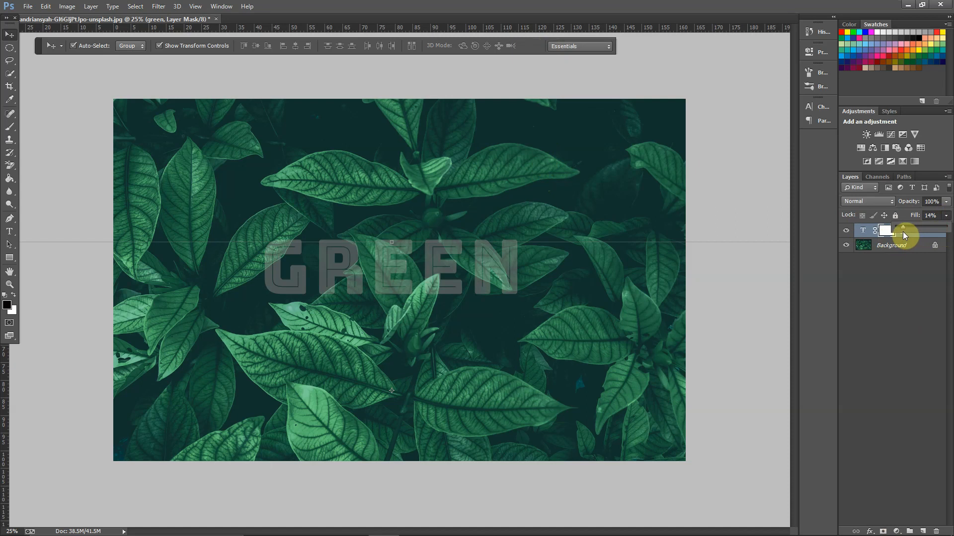
{"action": "left_click", "coordinate": [10, 127]}
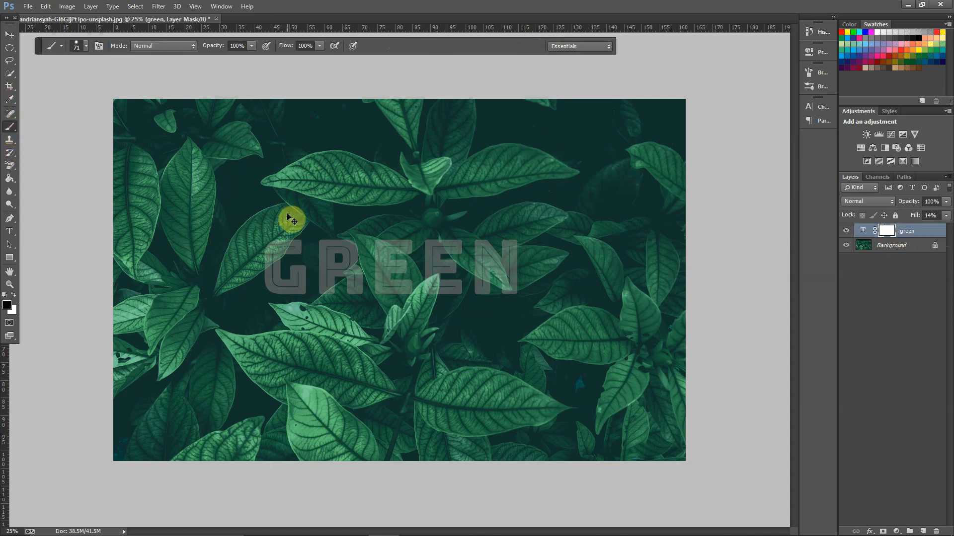
{"action": "key", "text": "ctrl+plus"}
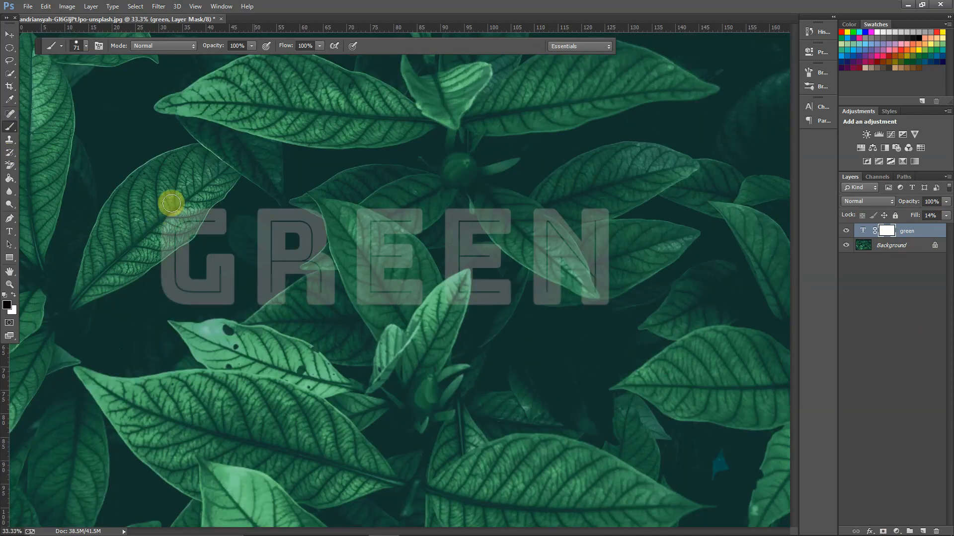
{"action": "key", "text": "ctrl+plus"}
{"action": "left_click", "coordinate": [170, 197]}
{"action": "mouse_move", "coordinate": [174, 200]}
{"action": "left_mouse_down"}
{"action": "mouse_move", "coordinate": [142, 221]}
{"action": "mouse_move", "coordinate": [139, 211]}
{"action": "mouse_move", "coordinate": [126, 240]}
{"action": "mouse_move", "coordinate": [171, 206]}
{"action": "mouse_move", "coordinate": [188, 176]}
{"action": "mouse_move", "coordinate": [160, 209]}
{"action": "left_mouse_up"}
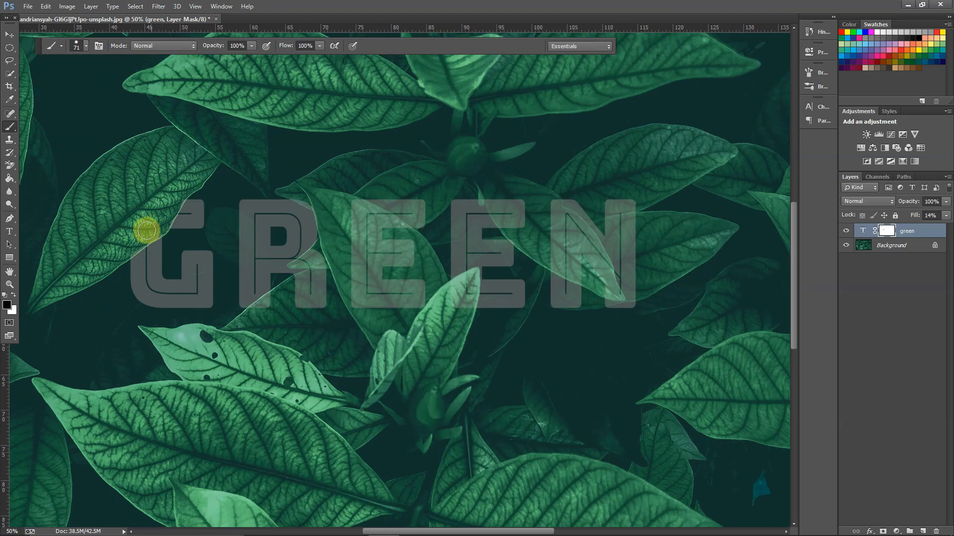
{"action": "left_click_drag", "start_coordinate": [149, 230], "coordinate": [126, 243]}
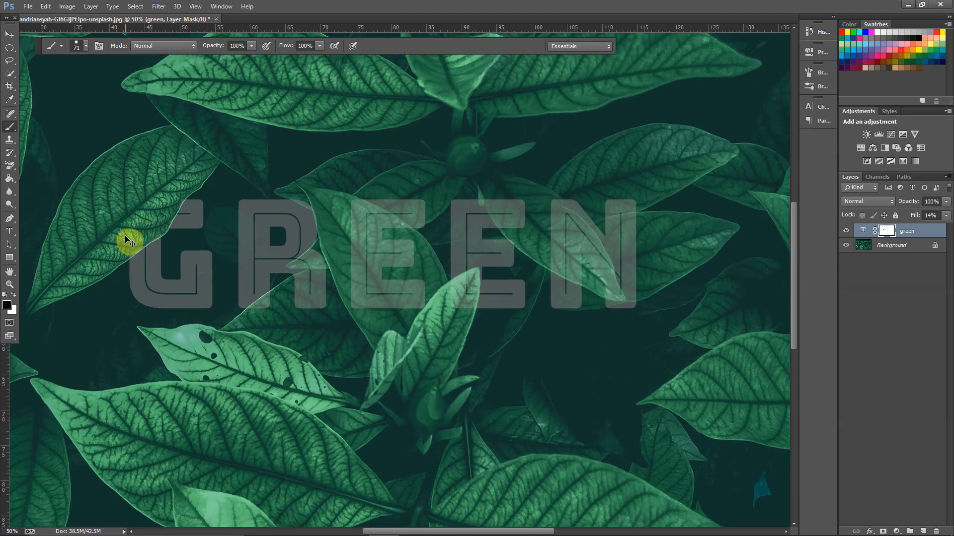
{"action": "key", "text": "ctrl+plus"}
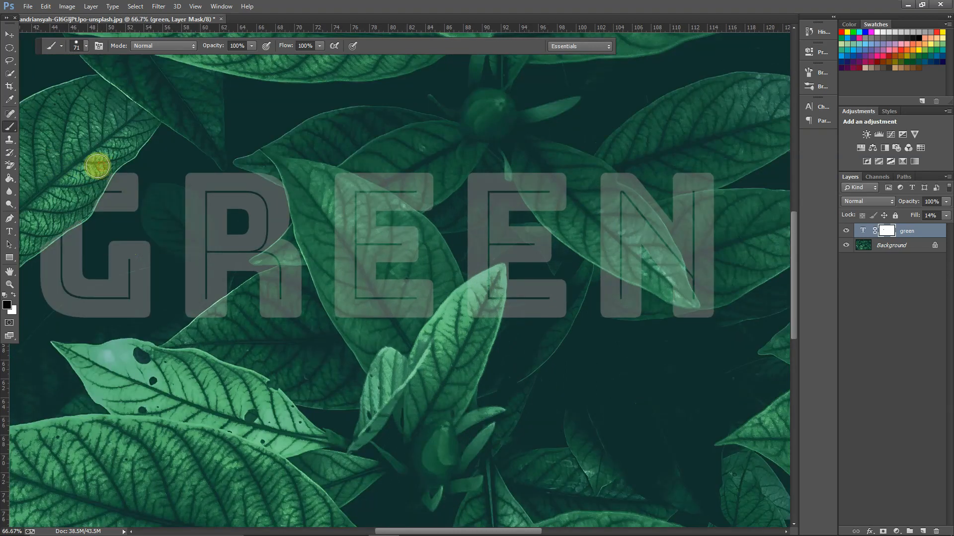
{"action": "left_click_drag", "start_coordinate": [99, 171], "coordinate": [70, 208]}
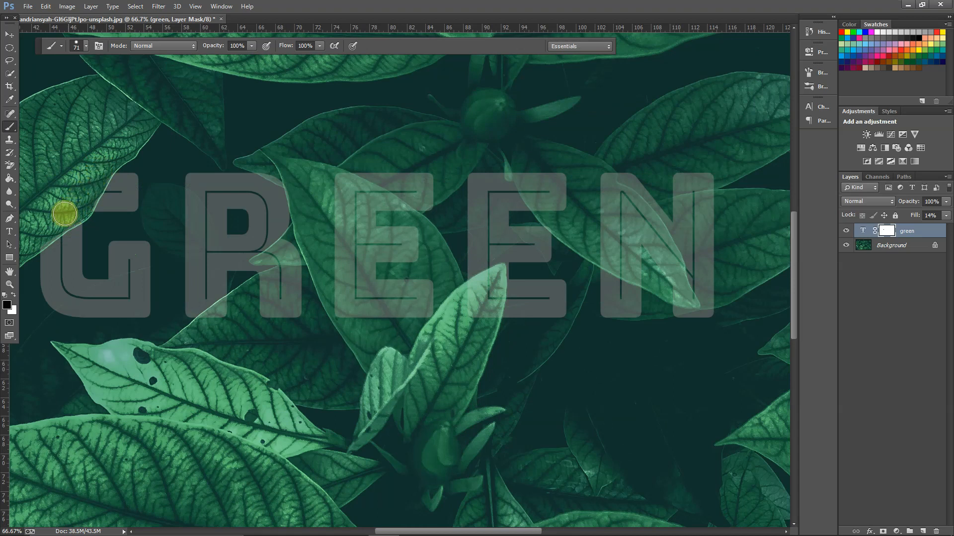
{"action": "mouse_move", "coordinate": [69, 214]}
{"action": "left_mouse_down"}
{"action": "mouse_move", "coordinate": [51, 222]}
{"action": "mouse_move", "coordinate": [70, 215]}
{"action": "mouse_move", "coordinate": [32, 241]}
{"action": "mouse_move", "coordinate": [71, 219]}
{"action": "mouse_move", "coordinate": [72, 163]}
{"action": "left_mouse_up"}
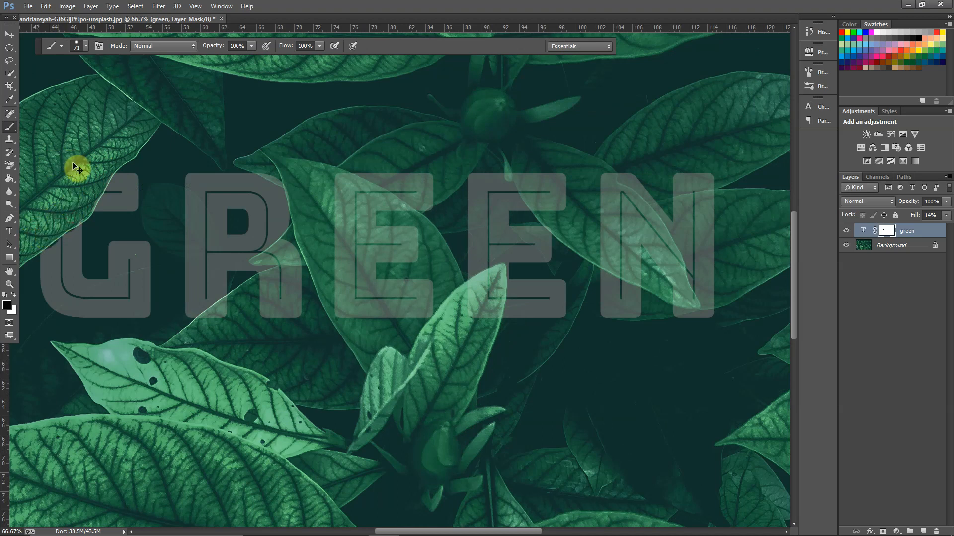
Step: With a 55 px brush, mask out the R's leg and the top of the first E where leaves overlap them
{"action": "mouse_move", "coordinate": [405, 531]}
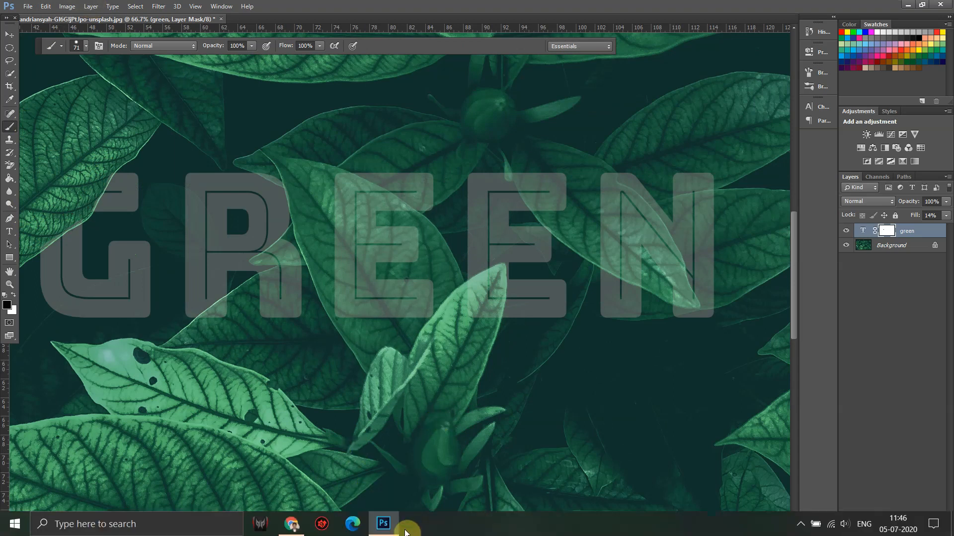
{"action": "left_click_drag", "start_coordinate": [444, 532], "coordinate": [389, 531]}
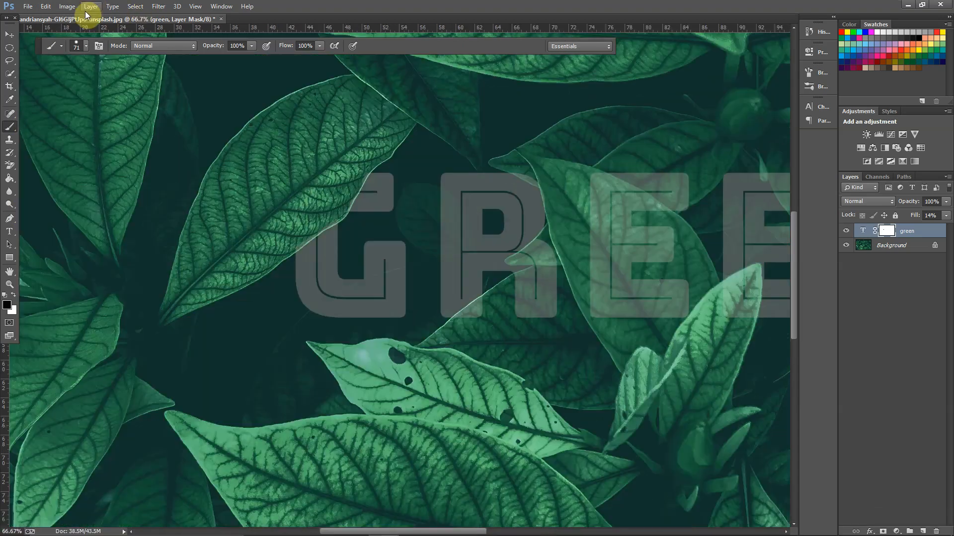
{"action": "left_click", "coordinate": [84, 44]}
{"action": "left_click_drag", "start_coordinate": [112, 76], "coordinate": [107, 77]}
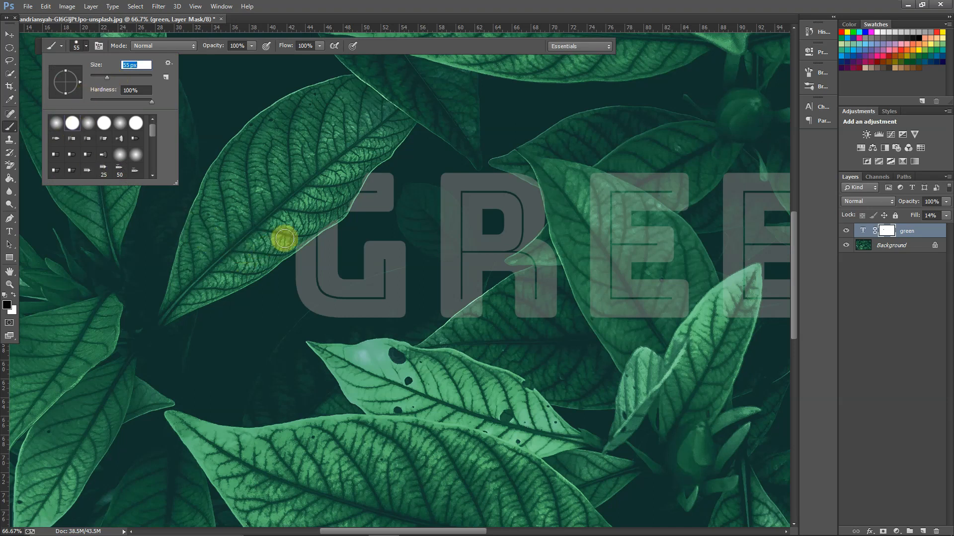
{"action": "left_click", "coordinate": [302, 232]}
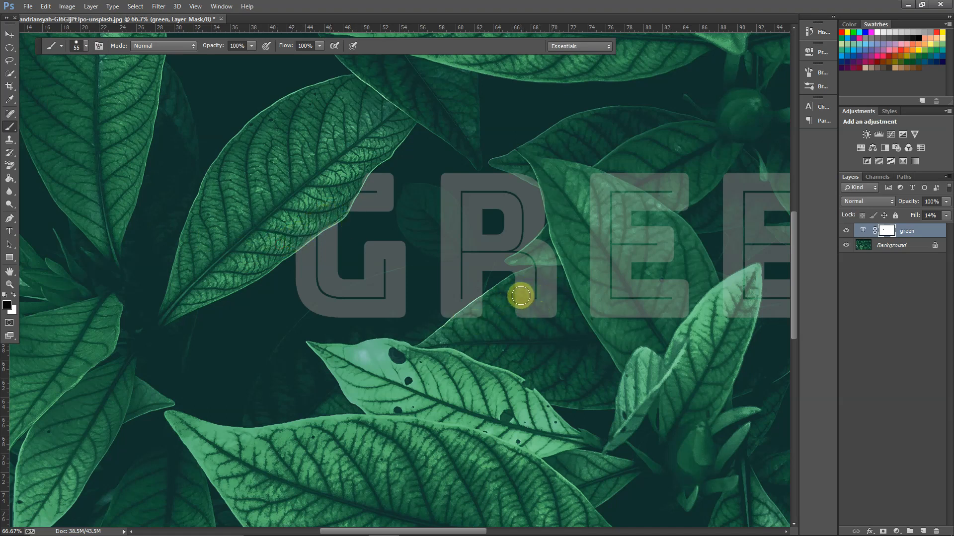
{"action": "mouse_move", "coordinate": [523, 293]}
{"action": "left_mouse_down"}
{"action": "mouse_move", "coordinate": [463, 327]}
{"action": "mouse_move", "coordinate": [480, 312]}
{"action": "mouse_move", "coordinate": [523, 301]}
{"action": "mouse_move", "coordinate": [543, 316]}
{"action": "mouse_move", "coordinate": [553, 287]}
{"action": "mouse_move", "coordinate": [529, 308]}
{"action": "mouse_move", "coordinate": [547, 272]}
{"action": "mouse_move", "coordinate": [526, 289]}
{"action": "mouse_move", "coordinate": [523, 281]}
{"action": "mouse_move", "coordinate": [551, 275]}
{"action": "mouse_move", "coordinate": [559, 257]}
{"action": "mouse_move", "coordinate": [521, 296]}
{"action": "mouse_move", "coordinate": [522, 282]}
{"action": "mouse_move", "coordinate": [551, 268]}
{"action": "mouse_move", "coordinate": [555, 245]}
{"action": "mouse_move", "coordinate": [561, 271]}
{"action": "left_mouse_up"}
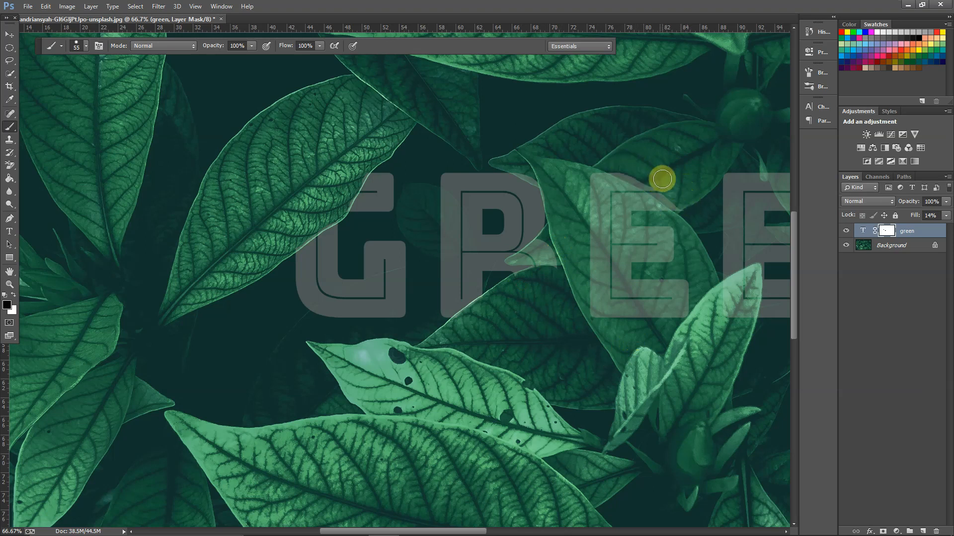
{"action": "left_click_drag", "start_coordinate": [675, 198], "coordinate": [604, 159]}
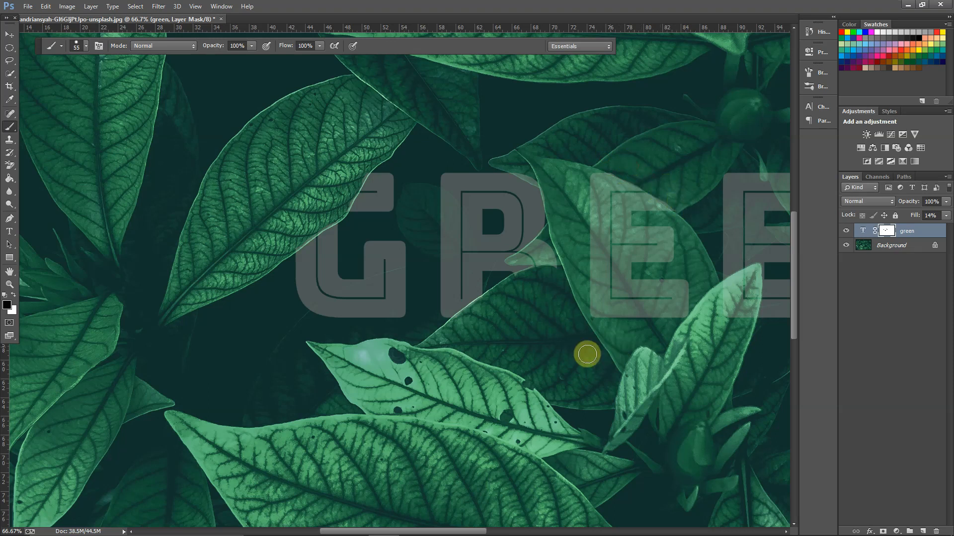
Step: Mask out the text over the bright leaf tip between the two Es, refining its edge with a 29 px brush
{"action": "left_click_drag", "start_coordinate": [480, 530], "coordinate": [579, 390]}
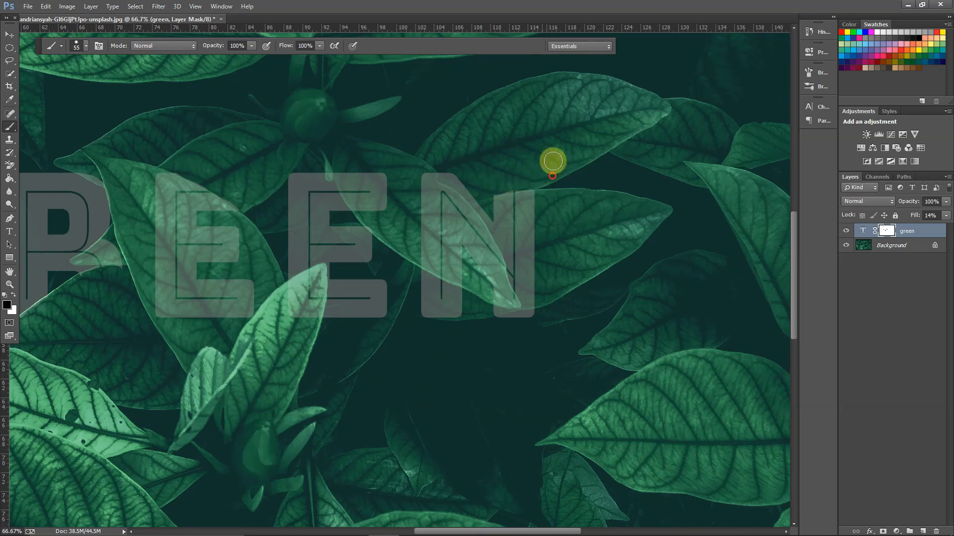
{"action": "mouse_move", "coordinate": [333, 303]}
{"action": "left_mouse_down"}
{"action": "mouse_move", "coordinate": [303, 298]}
{"action": "mouse_move", "coordinate": [297, 318]}
{"action": "mouse_move", "coordinate": [300, 289]}
{"action": "mouse_move", "coordinate": [291, 299]}
{"action": "mouse_move", "coordinate": [301, 286]}
{"action": "mouse_move", "coordinate": [292, 294]}
{"action": "mouse_move", "coordinate": [305, 282]}
{"action": "mouse_move", "coordinate": [296, 318]}
{"action": "mouse_move", "coordinate": [314, 276]}
{"action": "mouse_move", "coordinate": [308, 325]}
{"action": "mouse_move", "coordinate": [315, 295]}
{"action": "left_mouse_up"}
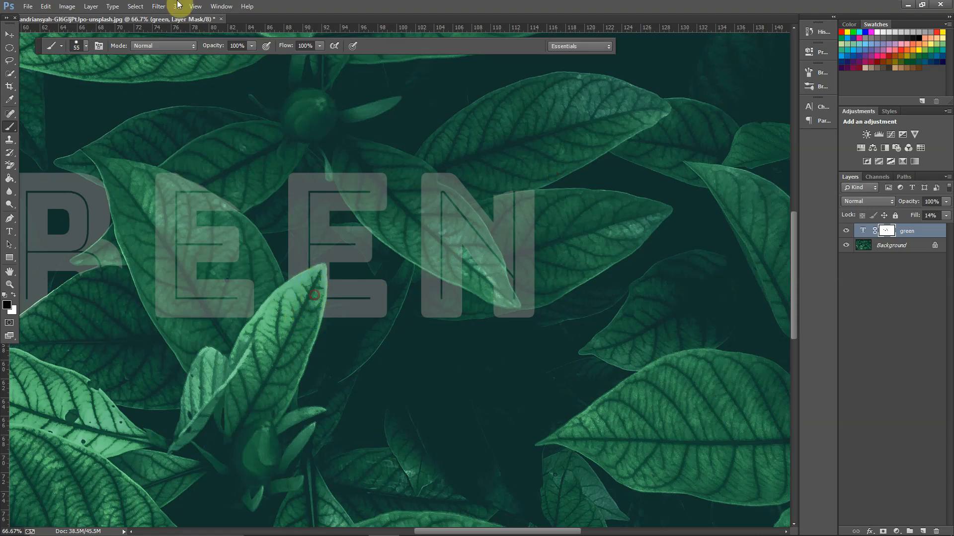
{"action": "left_click", "coordinate": [88, 46]}
{"action": "left_click_drag", "start_coordinate": [107, 78], "coordinate": [100, 77]}
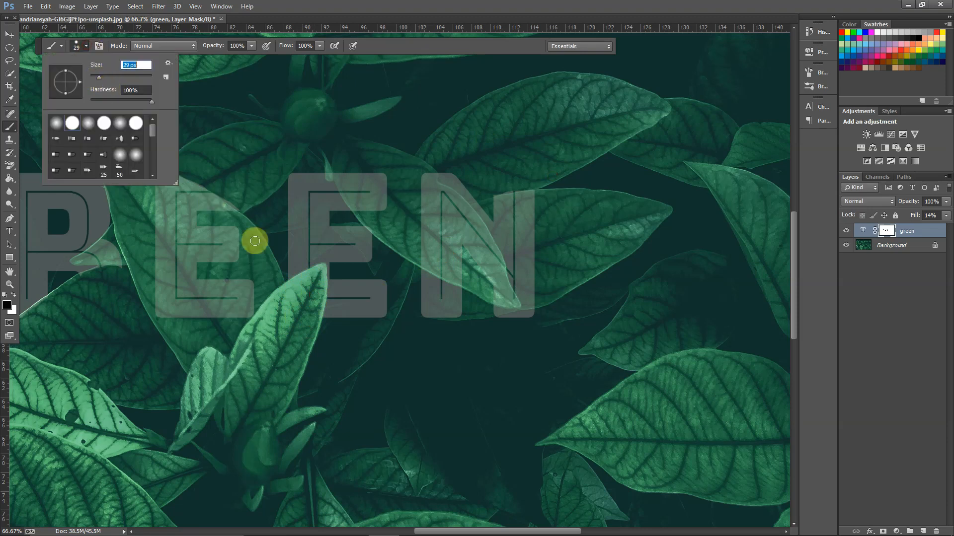
{"action": "left_click", "coordinate": [319, 272]}
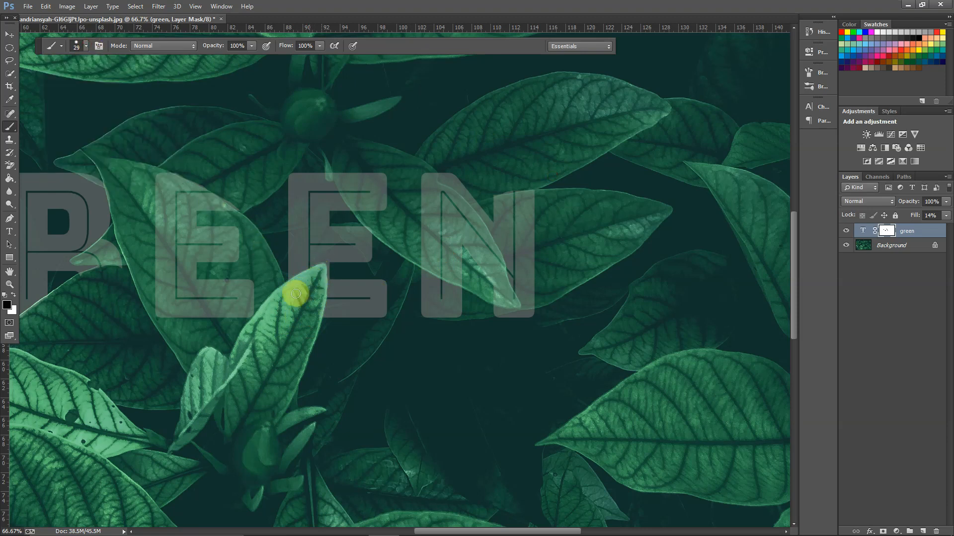
{"action": "mouse_move", "coordinate": [321, 270]}
{"action": "left_mouse_down"}
{"action": "mouse_move", "coordinate": [307, 352]}
{"action": "mouse_move", "coordinate": [285, 373]}
{"action": "left_mouse_up"}
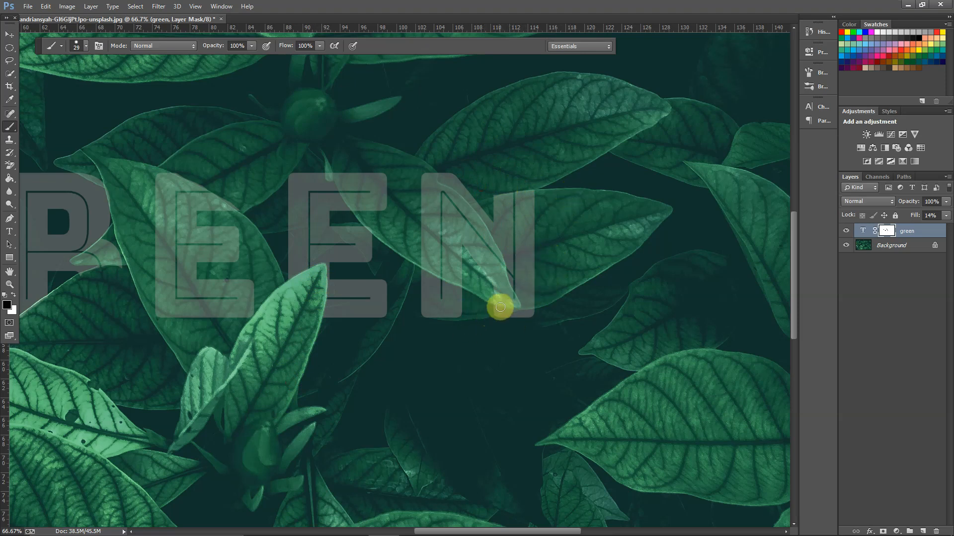
Step: Preview the masked text at 100% fill, and reduce the fill back to 15%
{"action": "scroll", "coordinate": [501, 306], "scroll_direction": "down", "scroll_amount": 2}
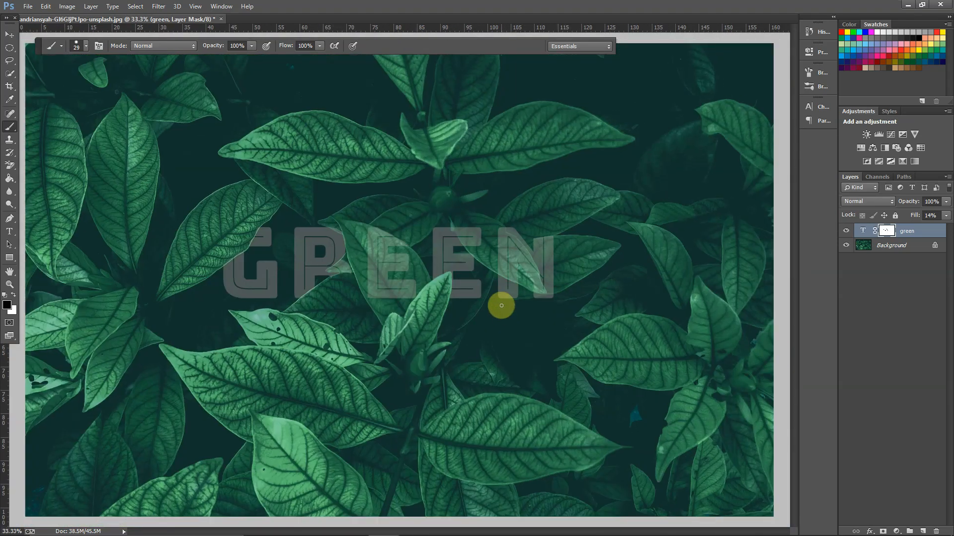
{"action": "scroll", "coordinate": [501, 305], "scroll_direction": "down", "scroll_amount": 1}
{"action": "left_click", "coordinate": [945, 215]}
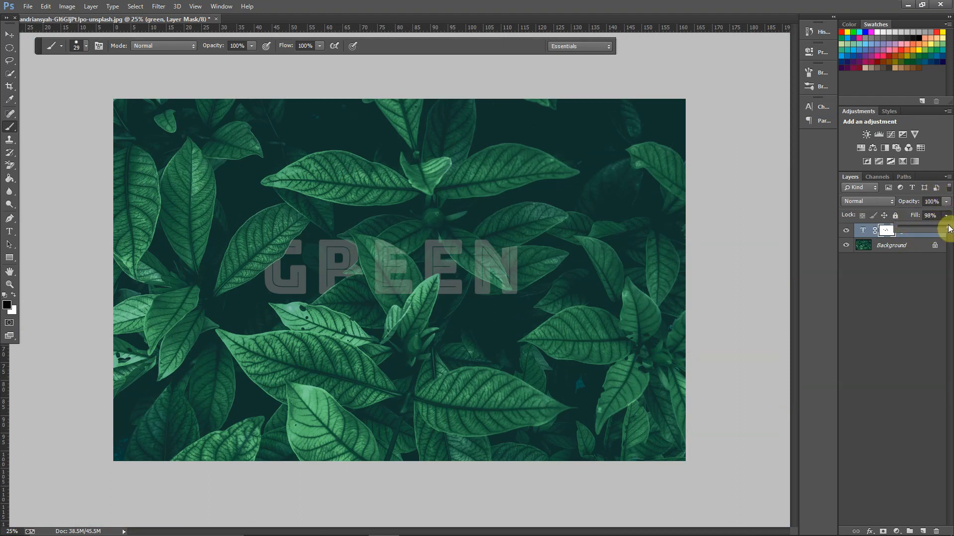
{"action": "left_click_drag", "start_coordinate": [949, 228], "coordinate": [951, 227]}
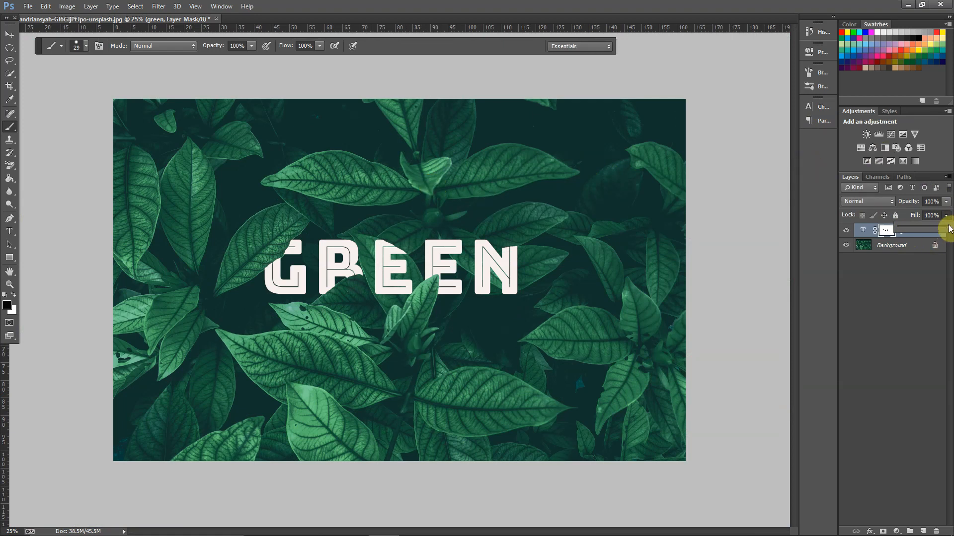
{"action": "left_click_drag", "start_coordinate": [949, 231], "coordinate": [905, 230]}
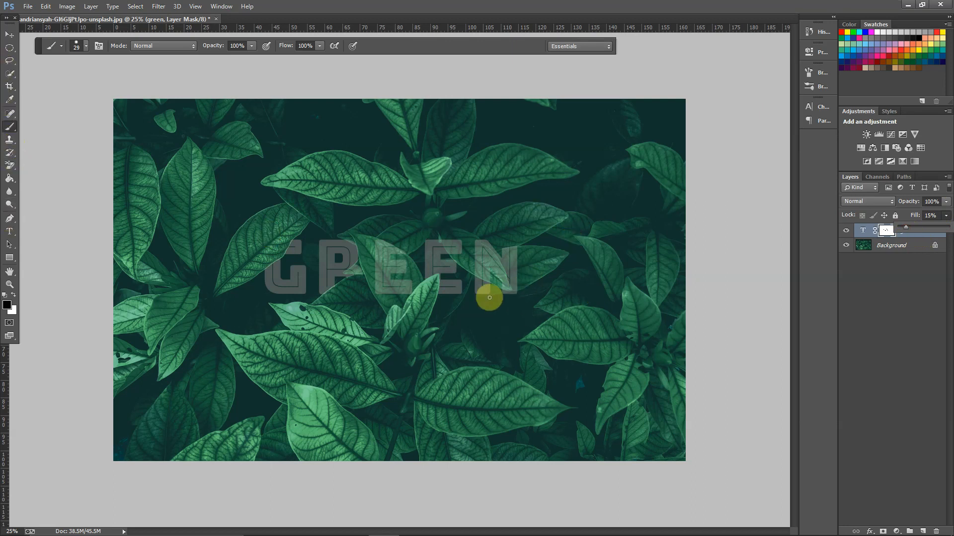
Step: Brush black on the text layer's mask to hide the lower end of the N's first stem over the leaf
{"action": "key", "text": "ctrl+plus"}
{"action": "key", "text": "ctrl+plus"}
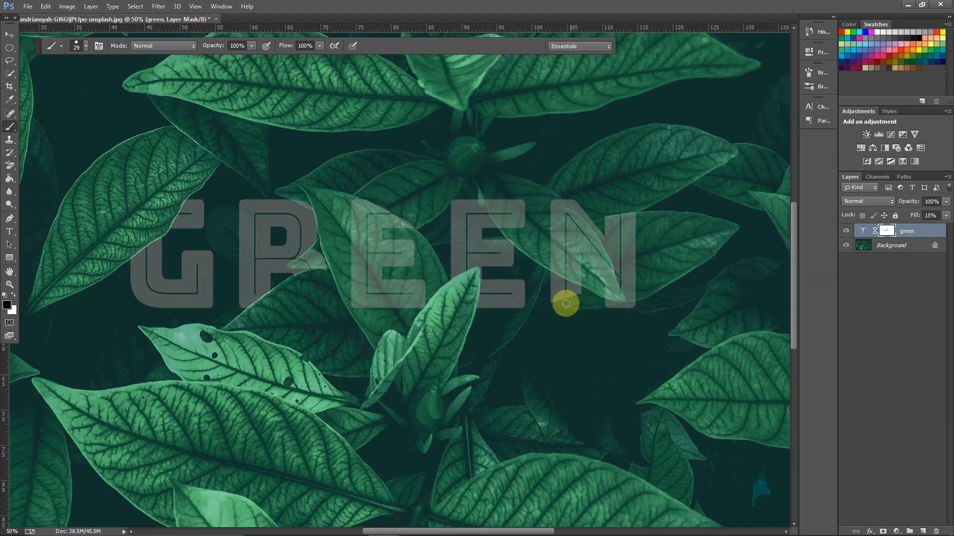
{"action": "mouse_move", "coordinate": [572, 290]}
{"action": "left_mouse_down"}
{"action": "mouse_move", "coordinate": [548, 278]}
{"action": "mouse_move", "coordinate": [578, 289]}
{"action": "mouse_move", "coordinate": [547, 274]}
{"action": "mouse_move", "coordinate": [558, 304]}
{"action": "mouse_move", "coordinate": [550, 284]}
{"action": "left_mouse_up"}
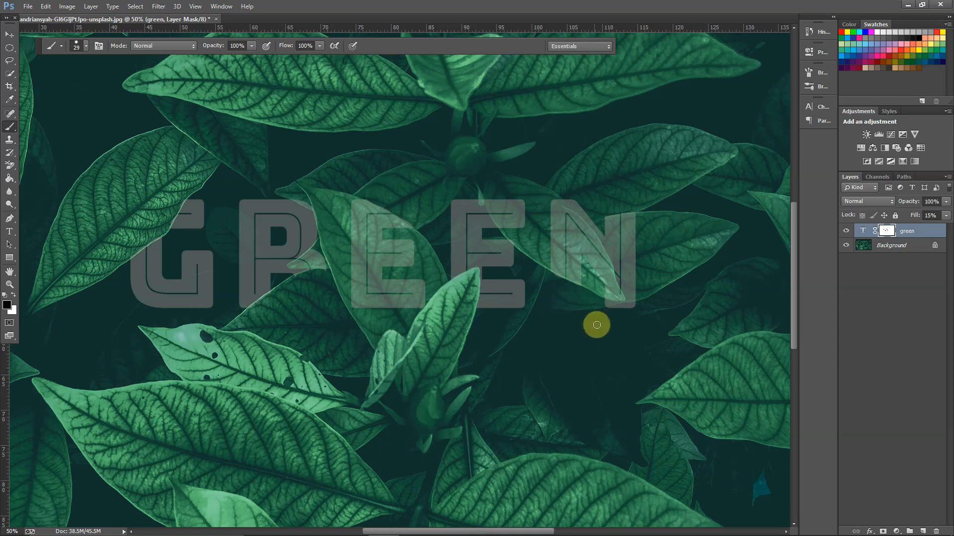
Step: Raise the text layer's fill to 79%
{"action": "key", "text": "ctrl+minus"}
{"action": "key", "text": "ctrl+minus"}
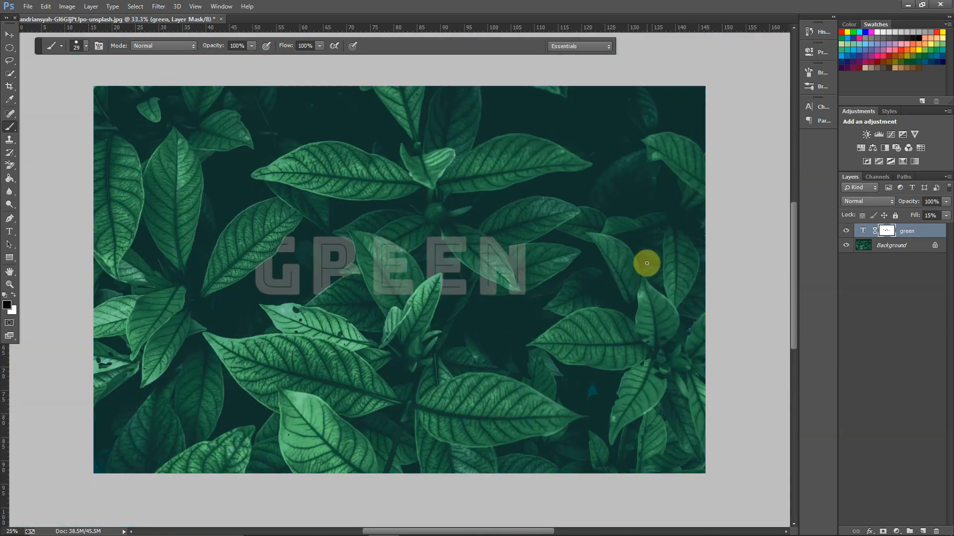
{"action": "key", "text": "ctrl+minus"}
{"action": "left_click", "coordinate": [945, 216]}
{"action": "left_click_drag", "start_coordinate": [905, 227], "coordinate": [942, 229]}
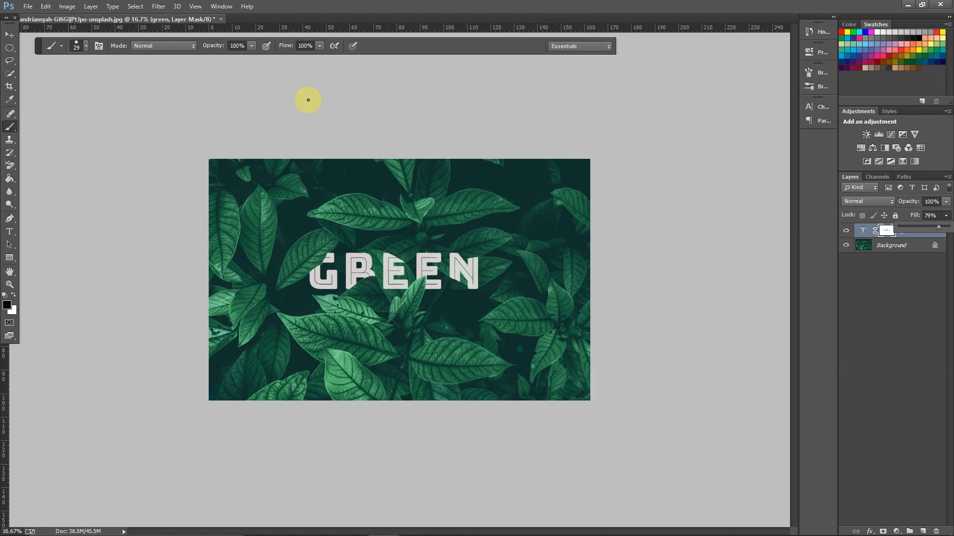
Step: Add an Outer Glow effect to the green text layer and open that effect's settings
{"action": "key", "text": "ctrl+equal"}
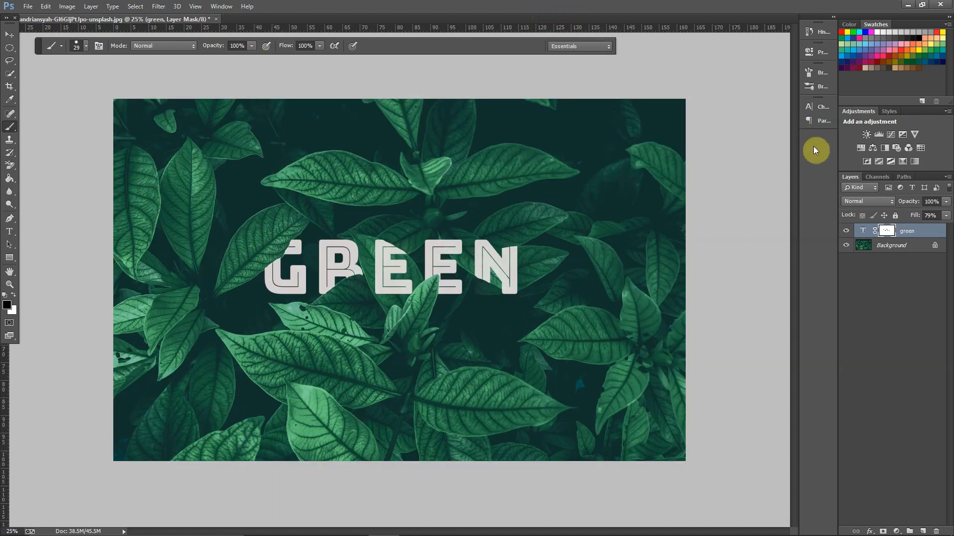
{"action": "right_click", "coordinate": [920, 230]}
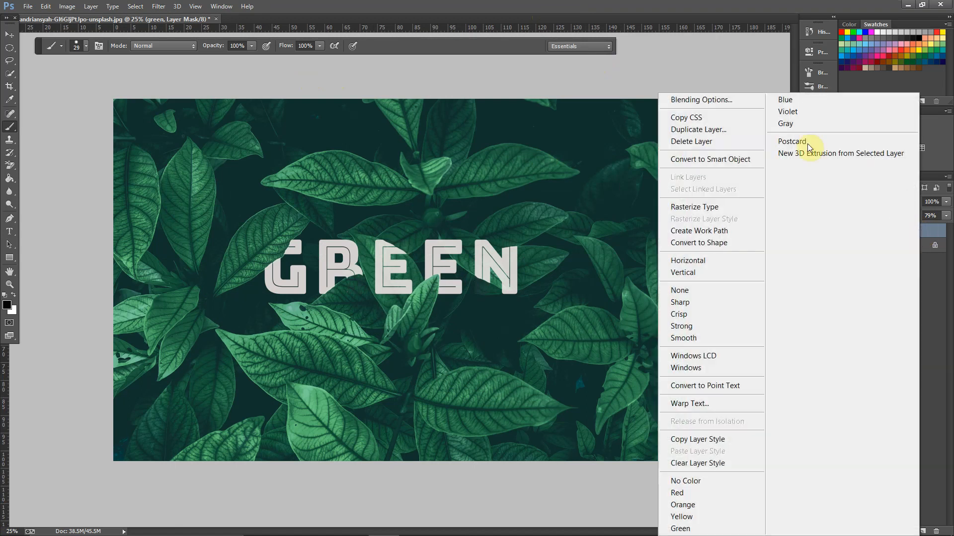
{"action": "left_click", "coordinate": [705, 100]}
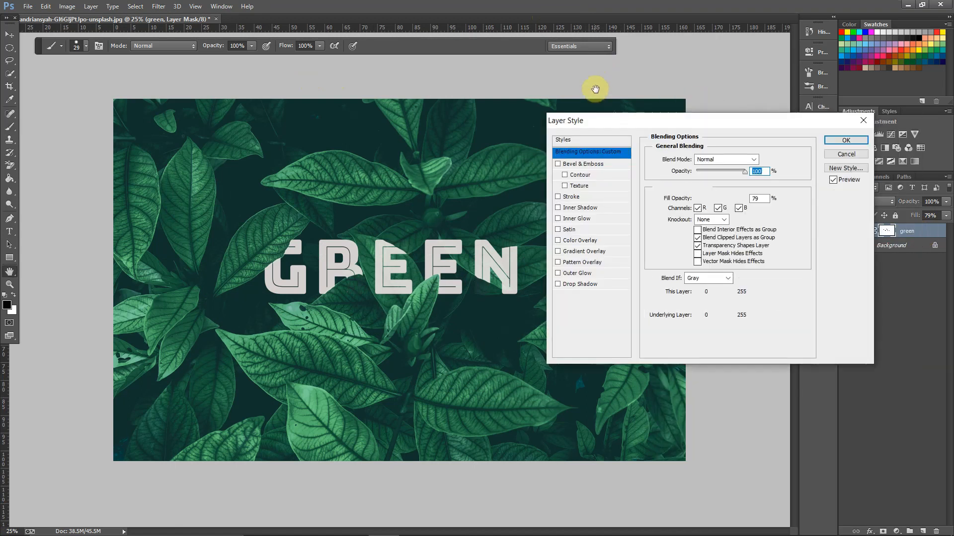
{"action": "left_click", "coordinate": [558, 274]}
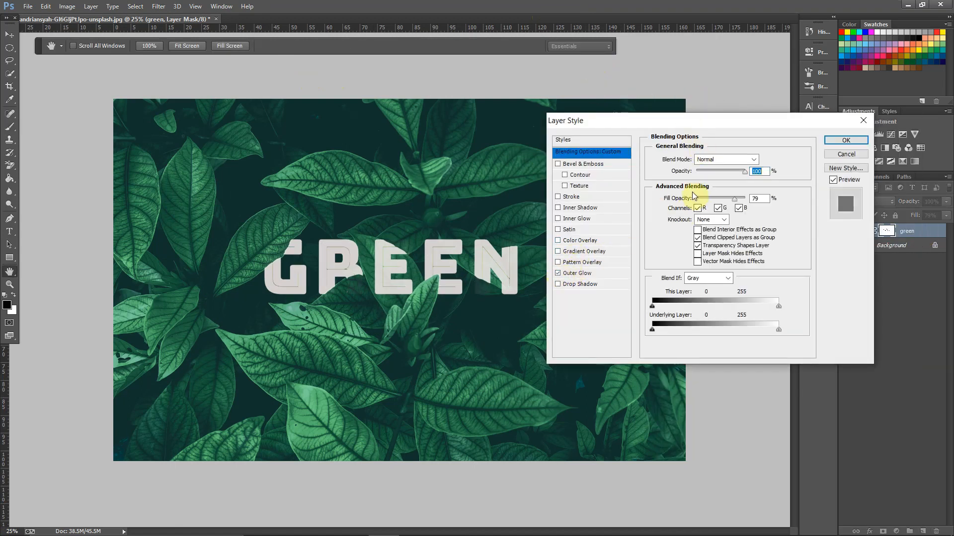
{"action": "left_click", "coordinate": [744, 161]}
{"action": "left_click", "coordinate": [735, 159]}
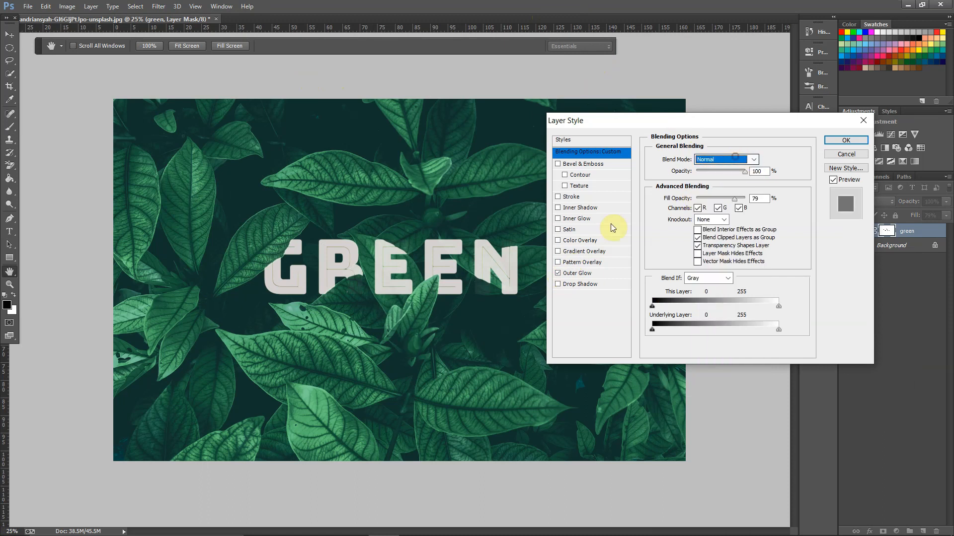
{"action": "left_click", "coordinate": [583, 274]}
Step: Change the Outer Glow color to a vivid, saturated green
{"action": "left_click", "coordinate": [676, 194]}
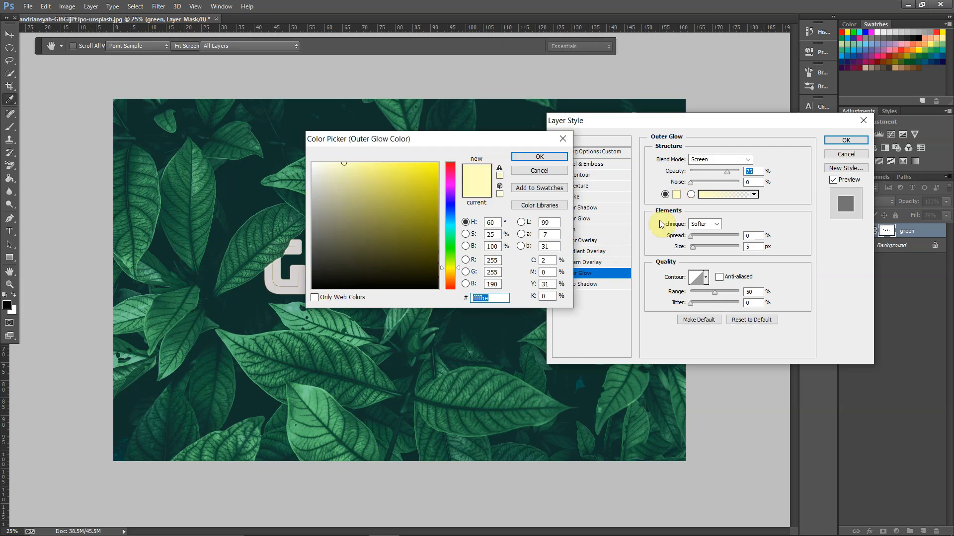
{"action": "left_click", "coordinate": [452, 237]}
{"action": "mouse_move", "coordinate": [450, 252]}
{"action": "left_mouse_down"}
{"action": "mouse_move", "coordinate": [451, 235]}
{"action": "mouse_move", "coordinate": [451, 248]}
{"action": "left_mouse_up"}
{"action": "left_click", "coordinate": [425, 179]}
{"action": "left_click", "coordinate": [538, 157]}
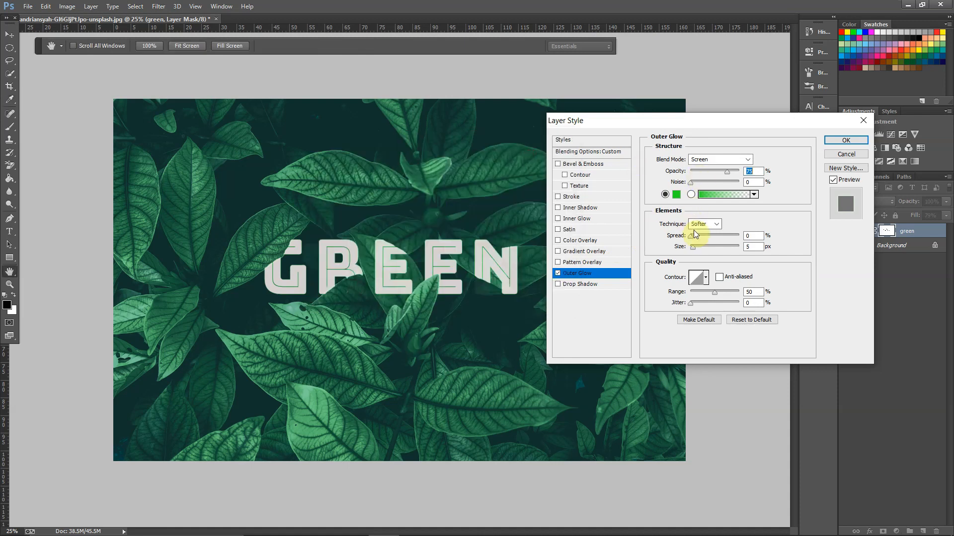
Step: Set the Outer Glow size to 43 px and apply the layer style to the text
{"action": "left_click_drag", "start_coordinate": [695, 247], "coordinate": [700, 247]}
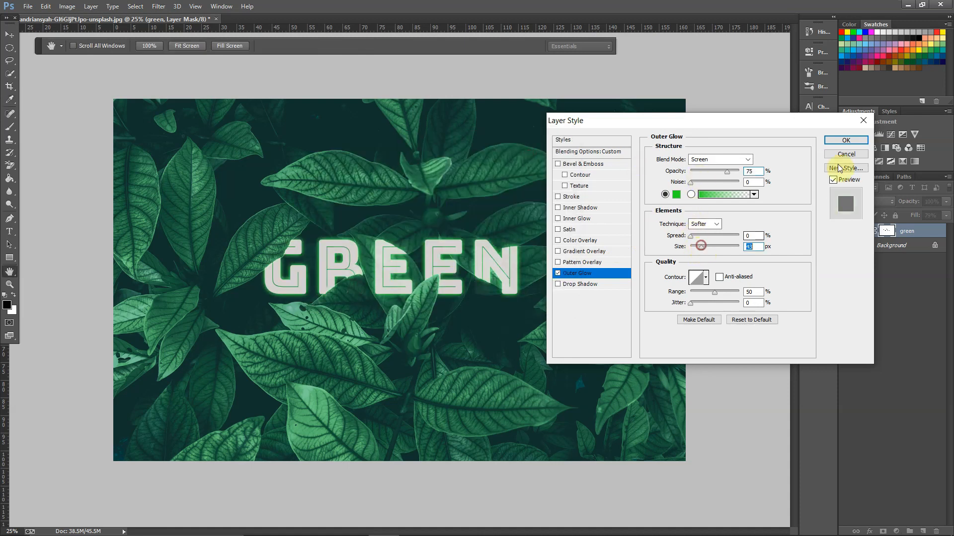
{"action": "left_click", "coordinate": [845, 140]}
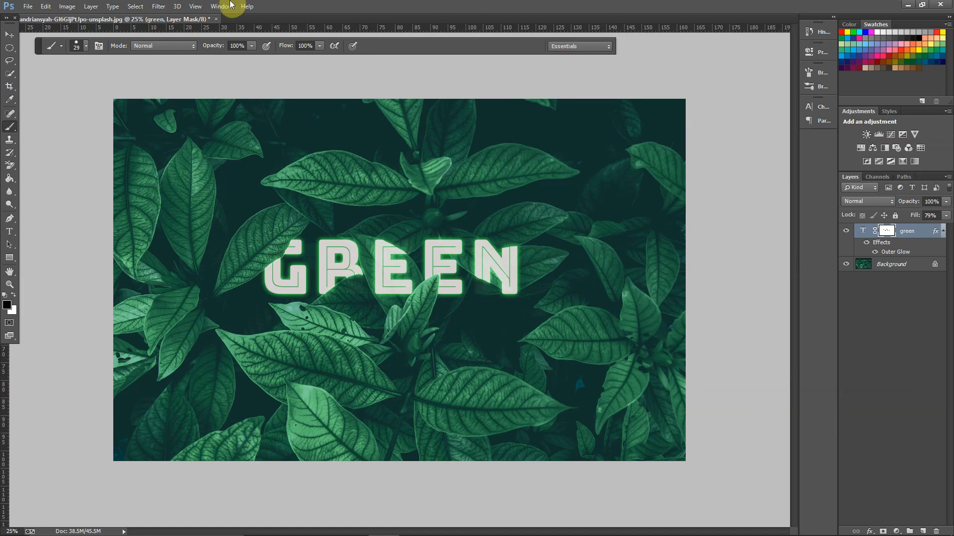
{"action": "key", "text": "ctrl+plus"}
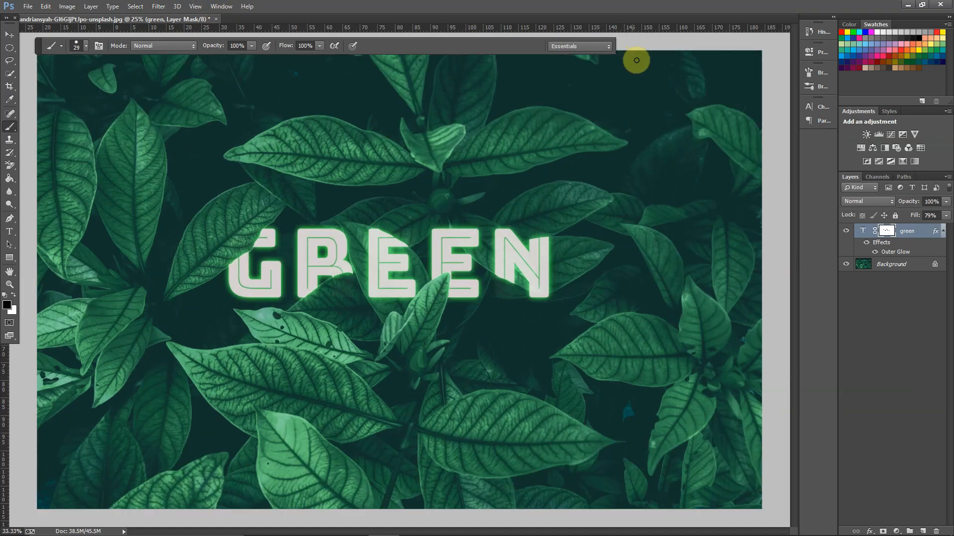